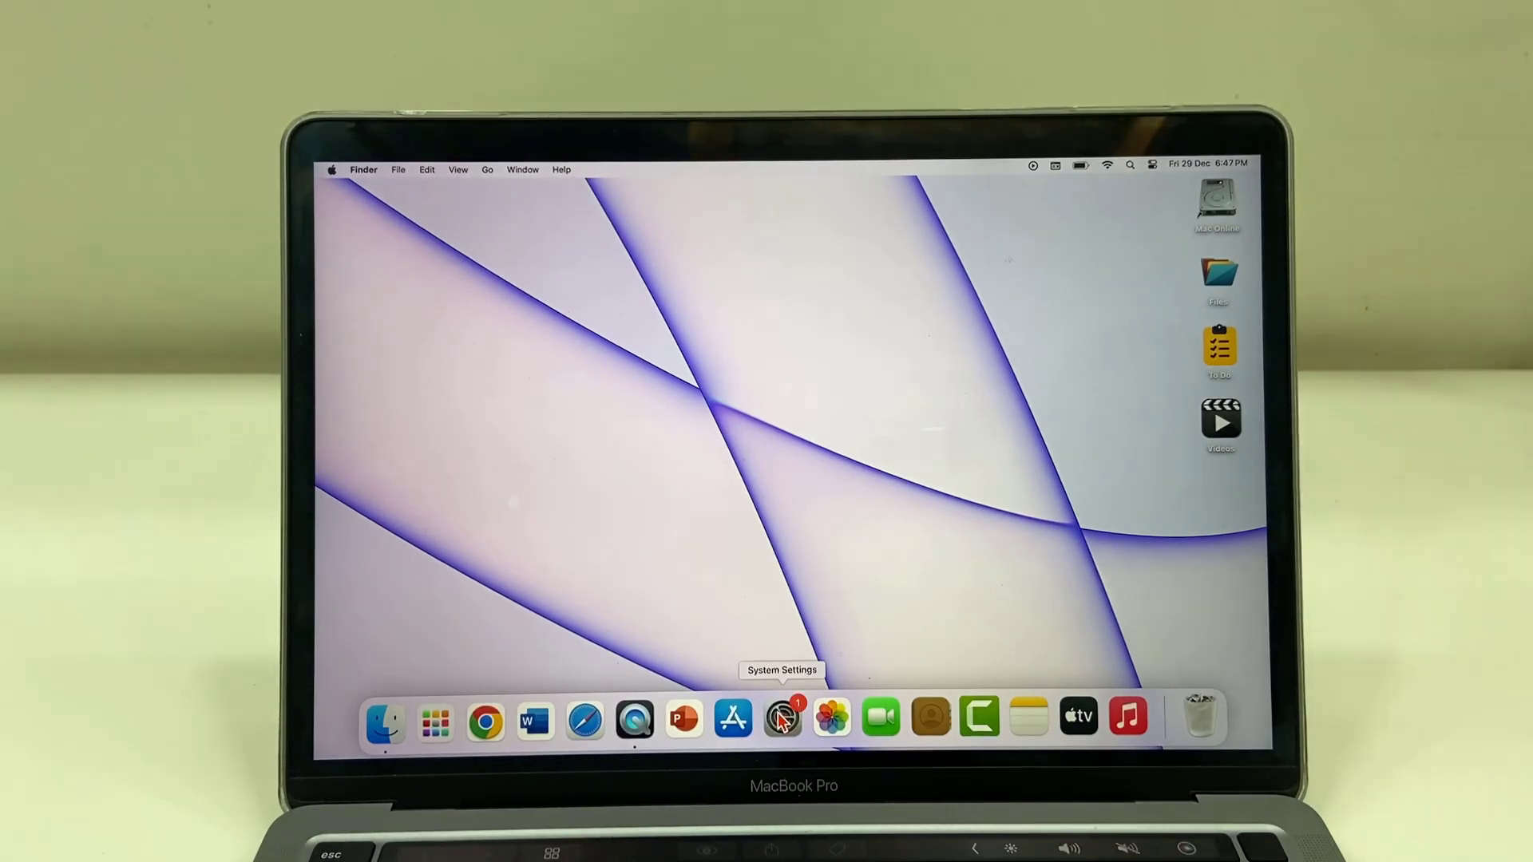
# Launch System Settings from the Dock and go to the General section.
pyautogui.click(782, 719)
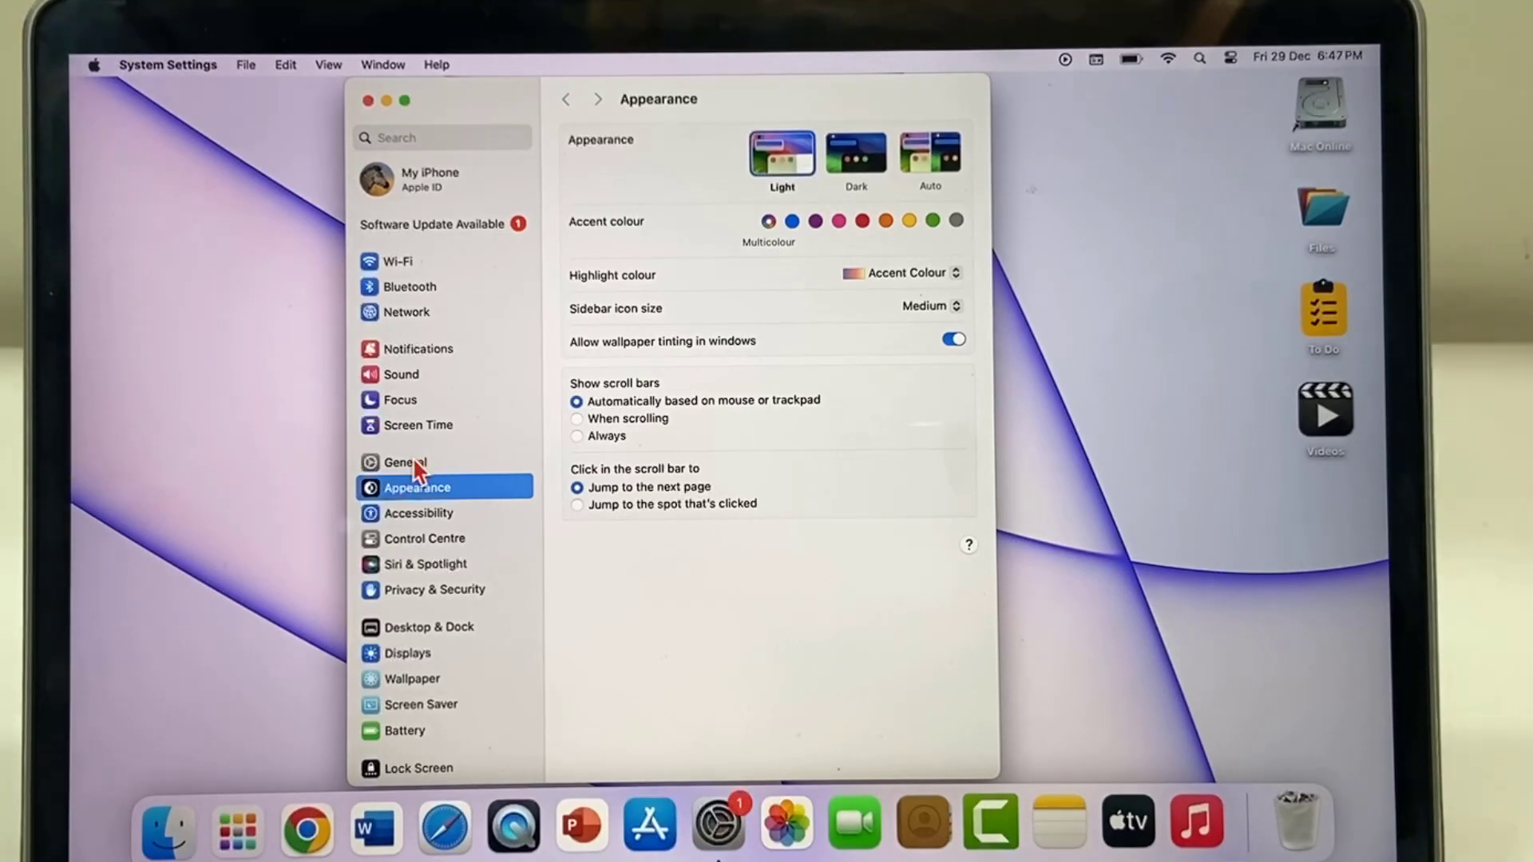
pyautogui.click(561, 458)
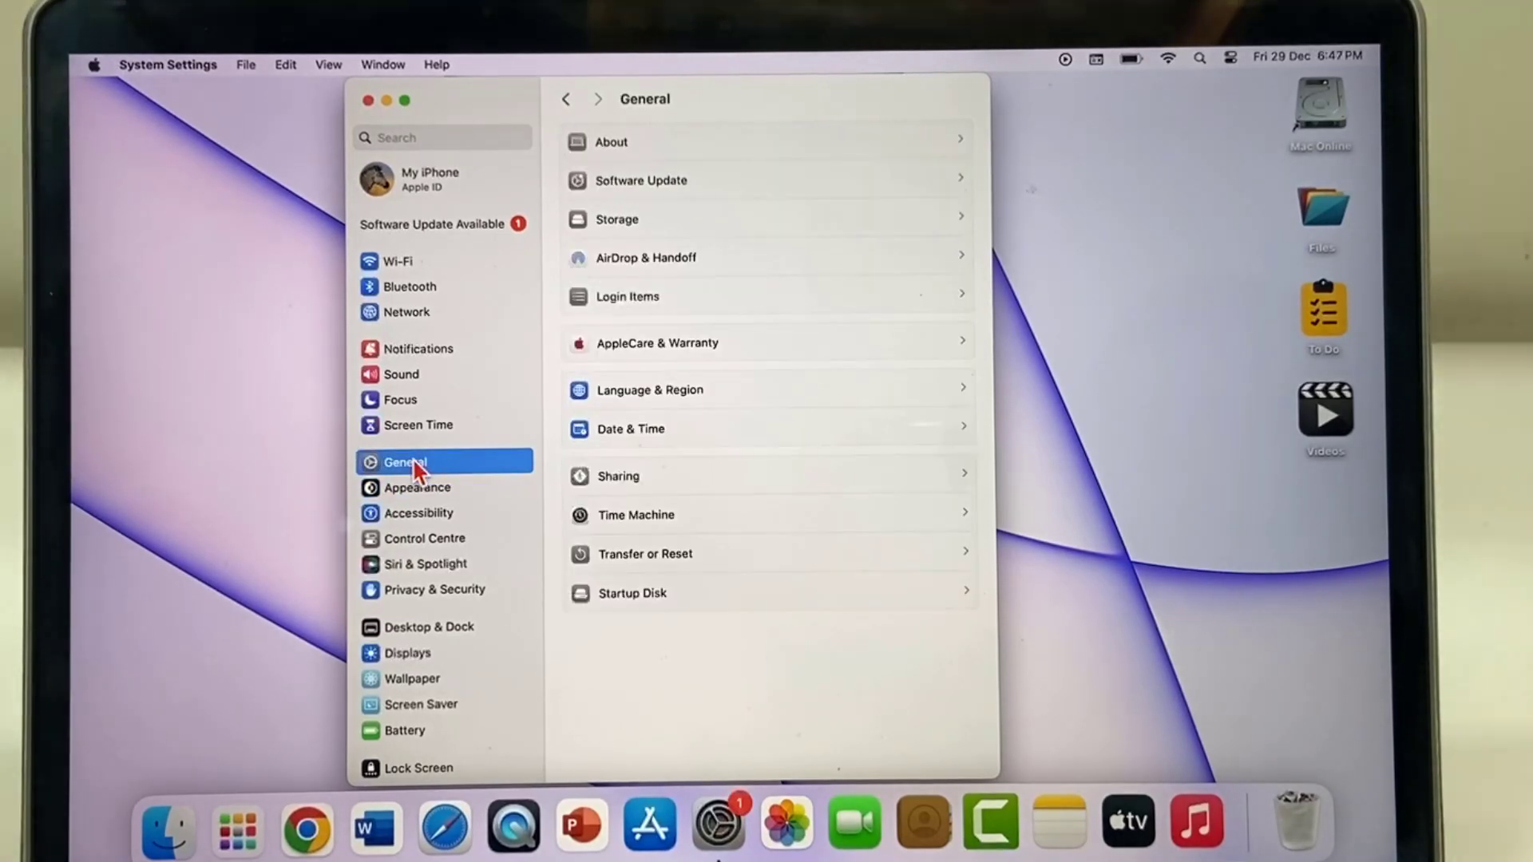
# Install macOS Sonoma 14.2.1 from Software Update with an immediate restart, confirming the admin password.
pyautogui.click(677, 182)
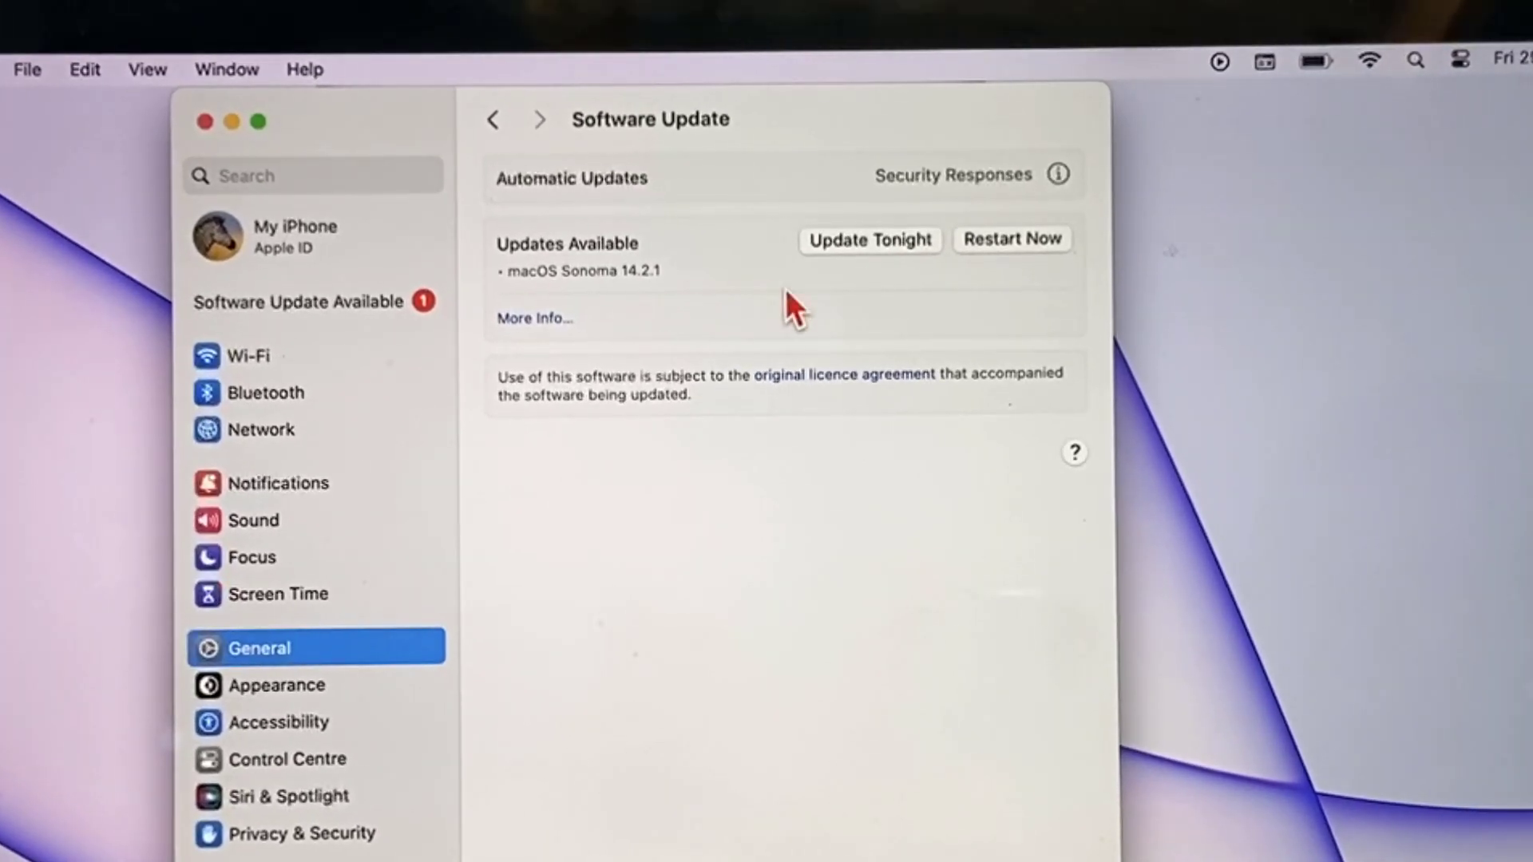
pyautogui.click(1020, 239)
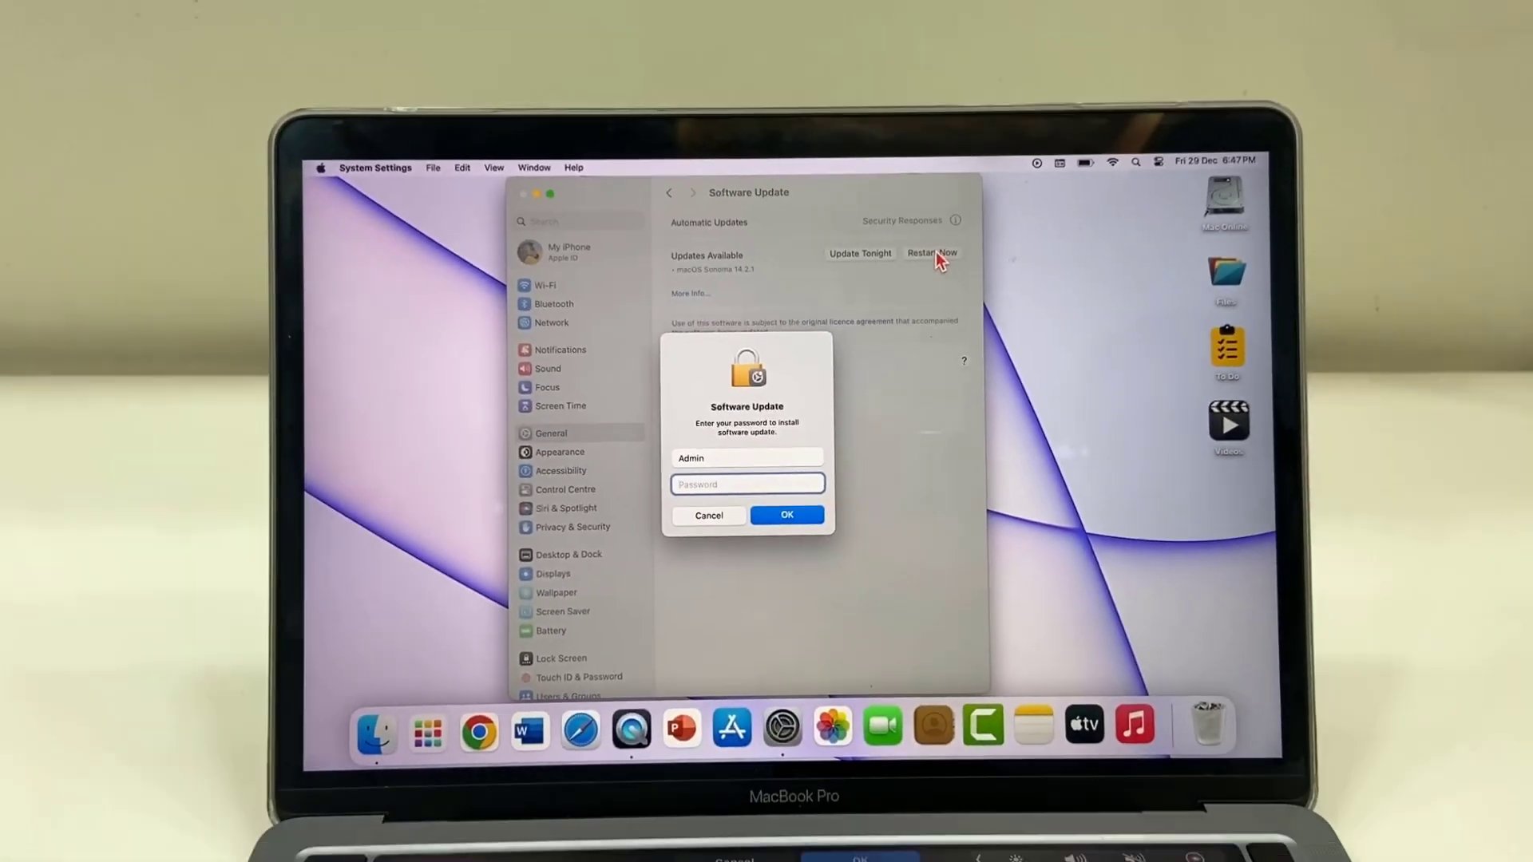
pyautogui.write('********')
pyautogui.click(773, 765)
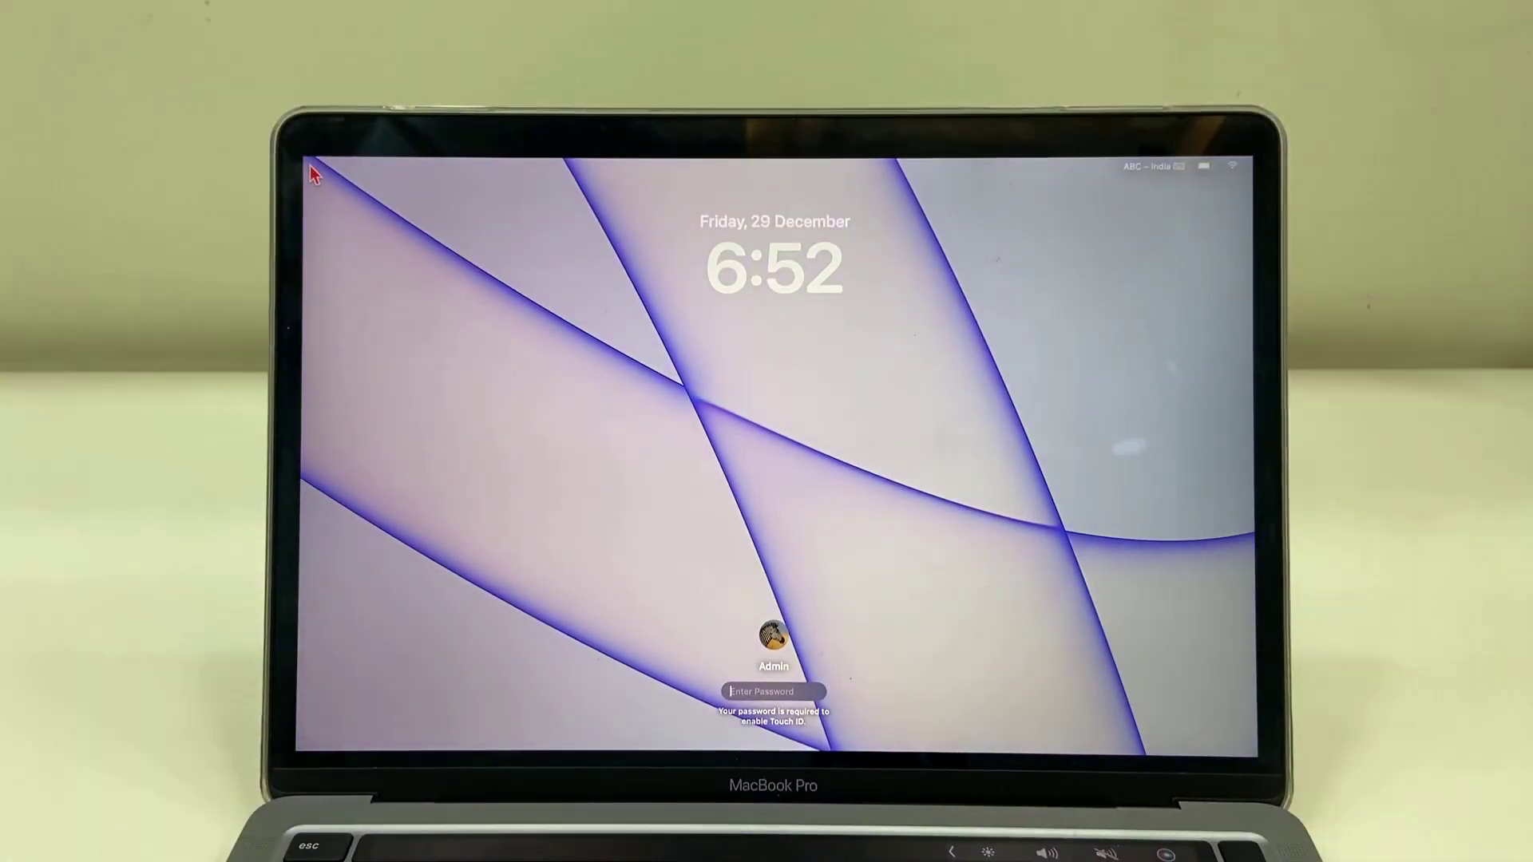
pyautogui.write('•••')
# Unlock the Mac at the post-update login screen with the admin password.
pyautogui.press('Return')
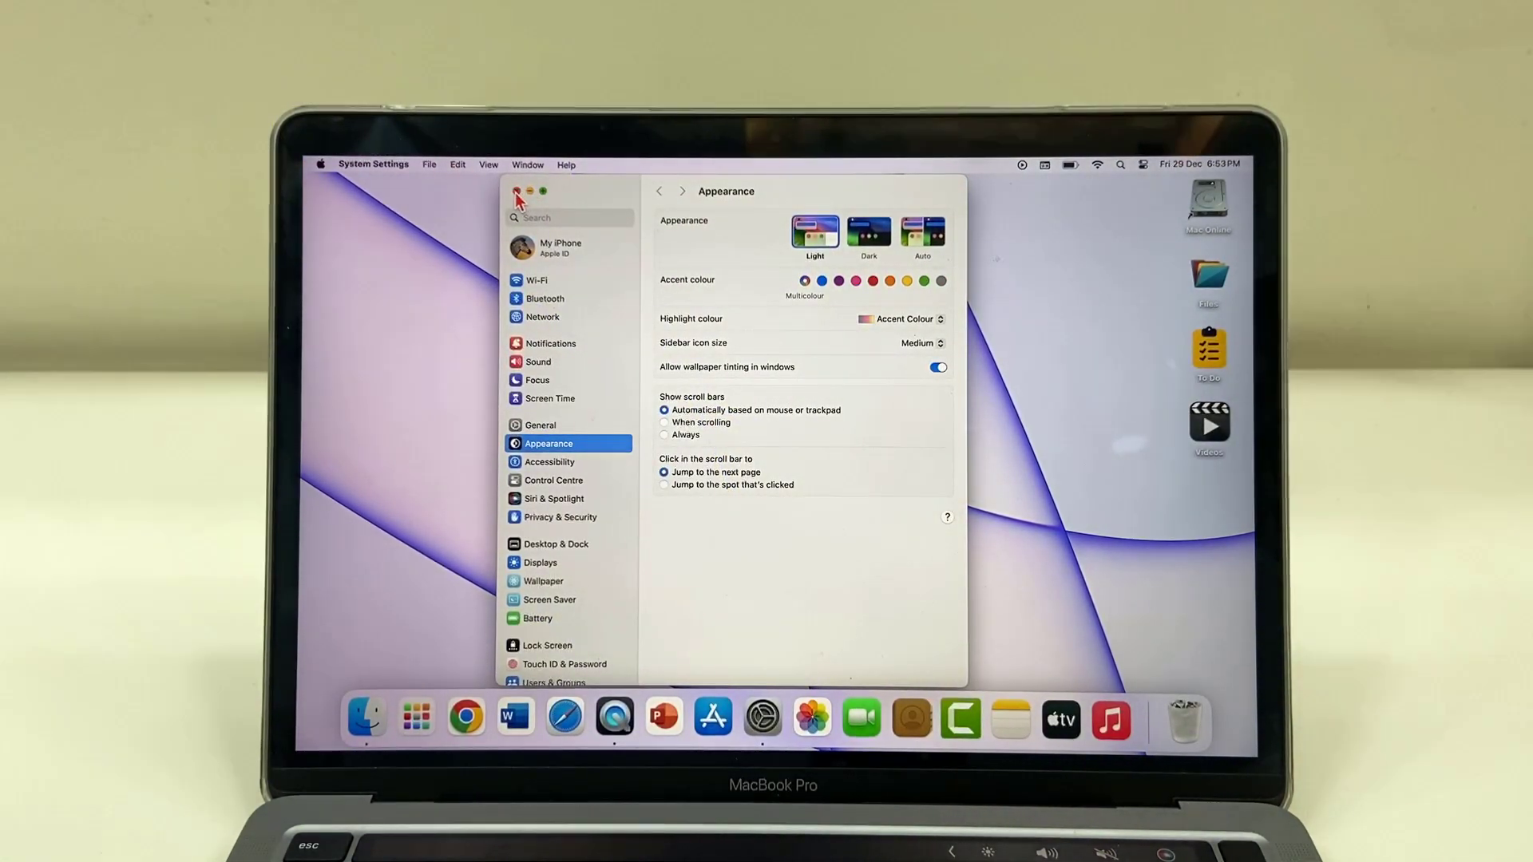
# Close the System Settings window with its red close button.
pyautogui.click(517, 191)
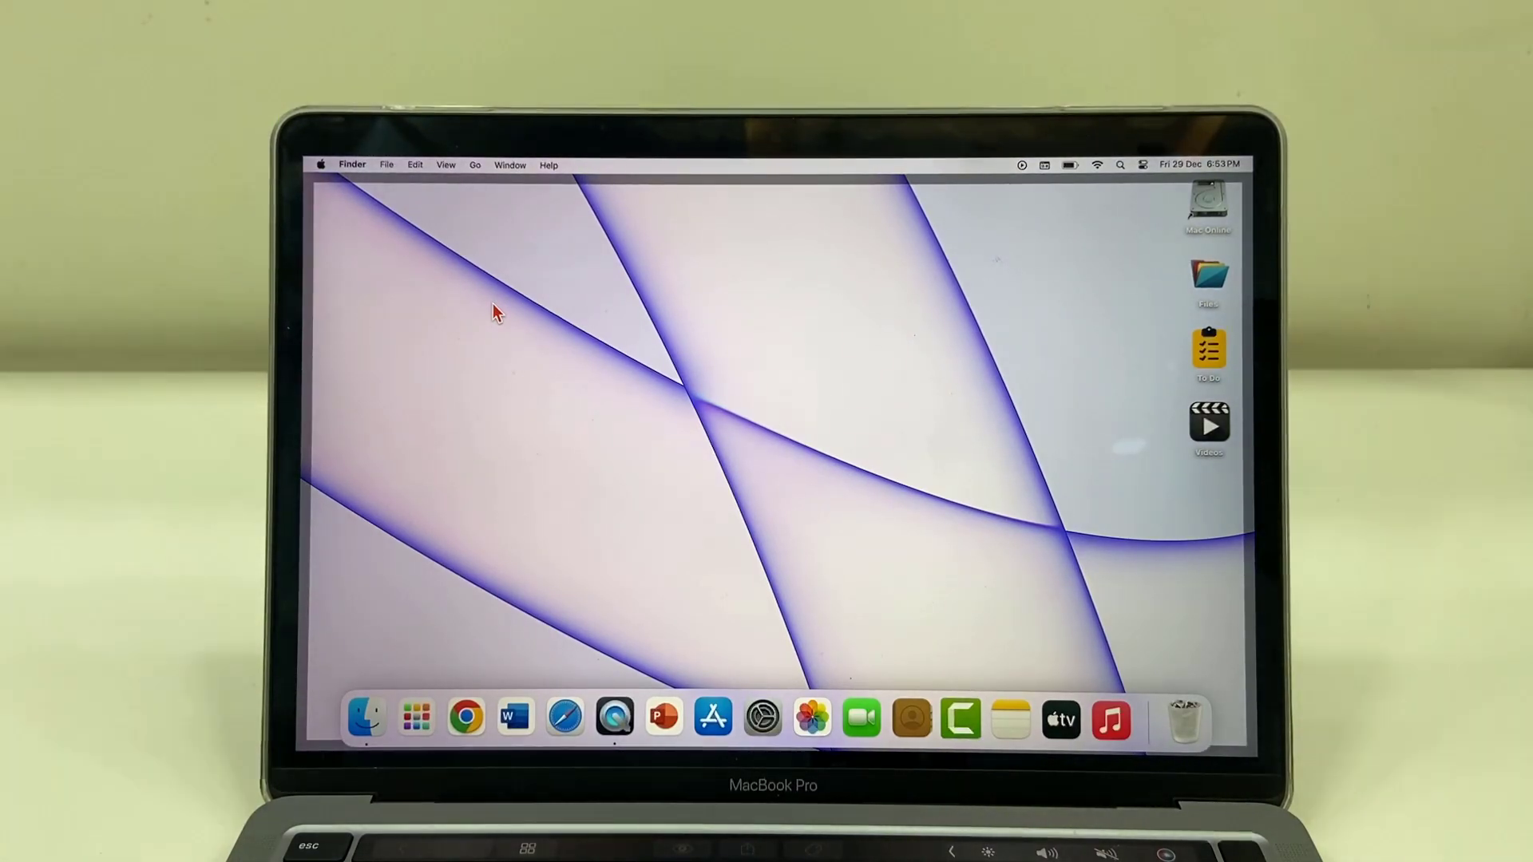